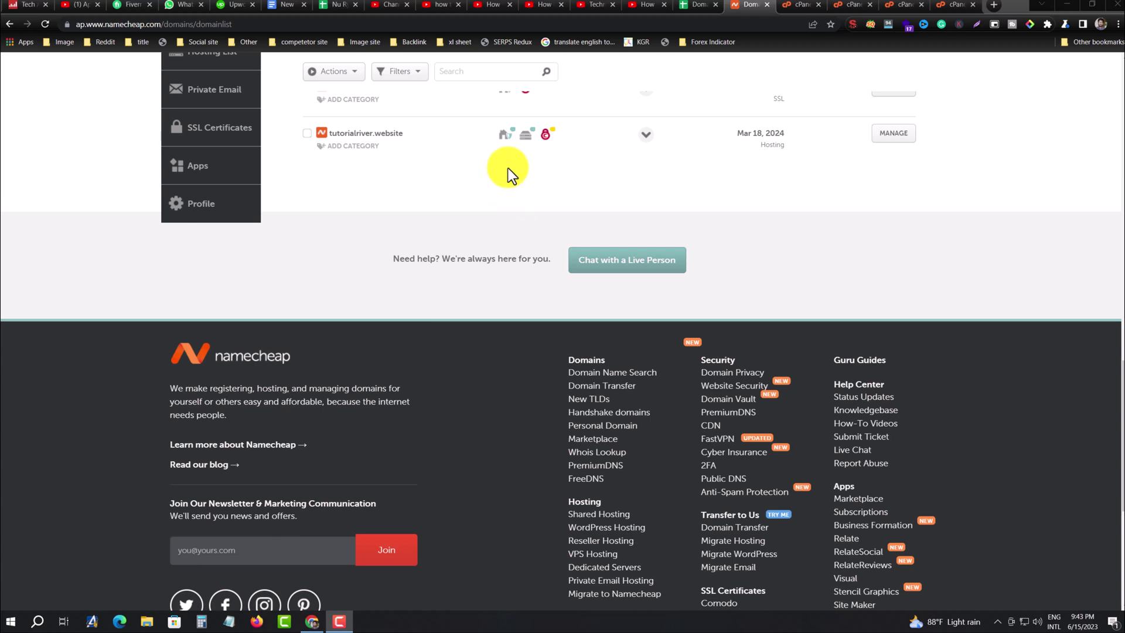
# Step: Open cPanel for the tutorialriver.website hosting account from the Namecheap dashboard
pyautogui.moveTo(526, 141)
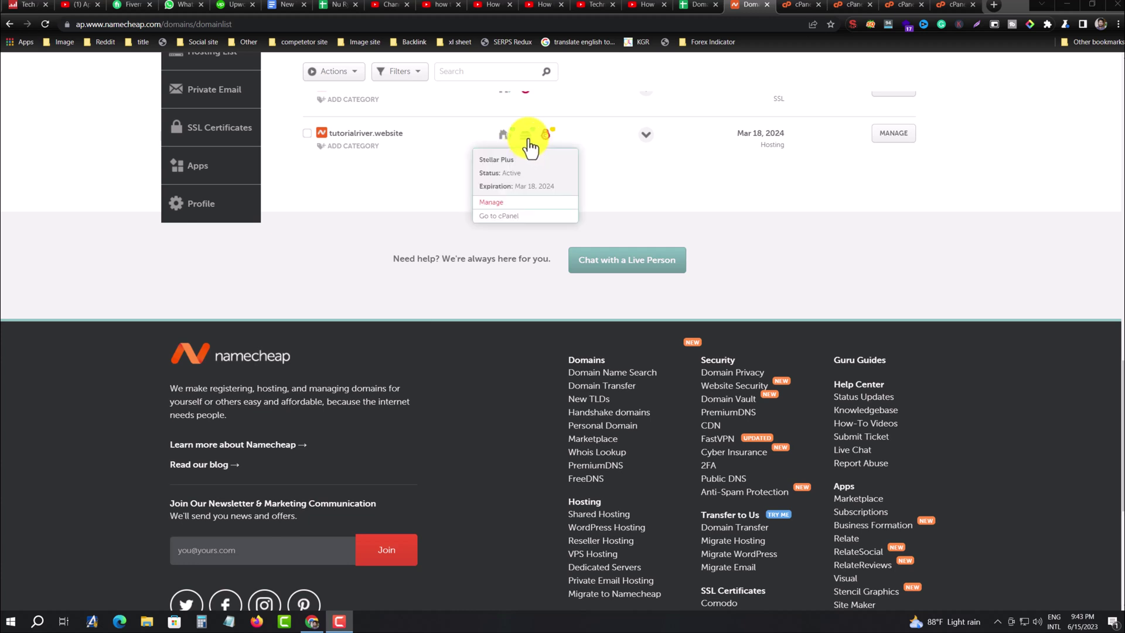
pyautogui.click(511, 218)
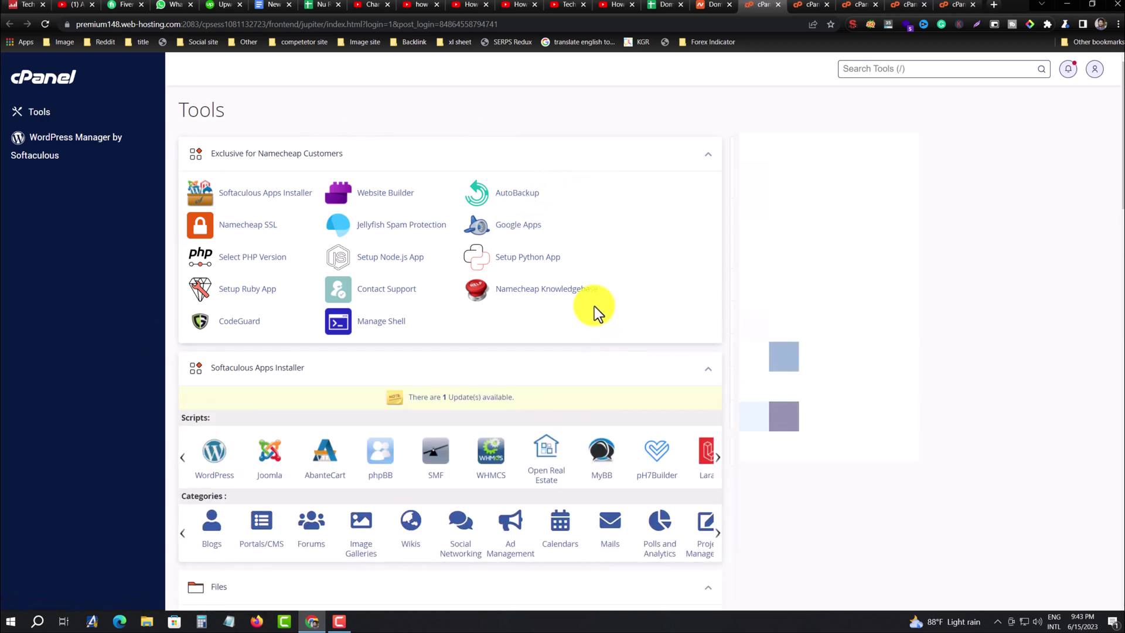
# Step: Open File Manager in its own tab alongside the cPanel Tools page
pyautogui.scroll(-5, 593, 304)
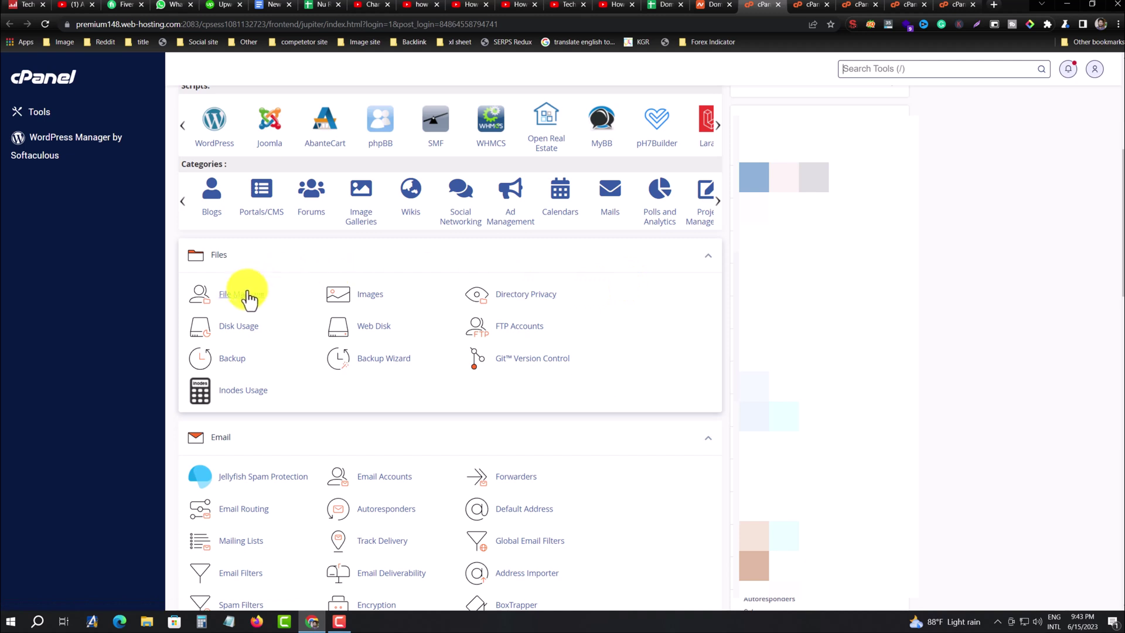
pyautogui.middleClick(243, 293)
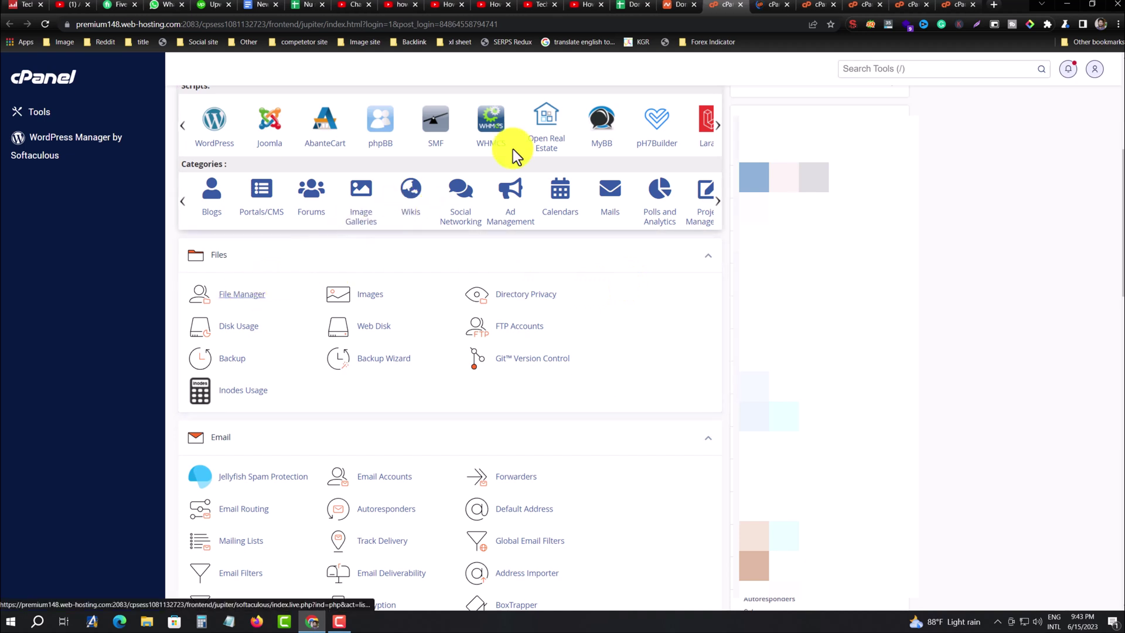
pyautogui.click(760, 7)
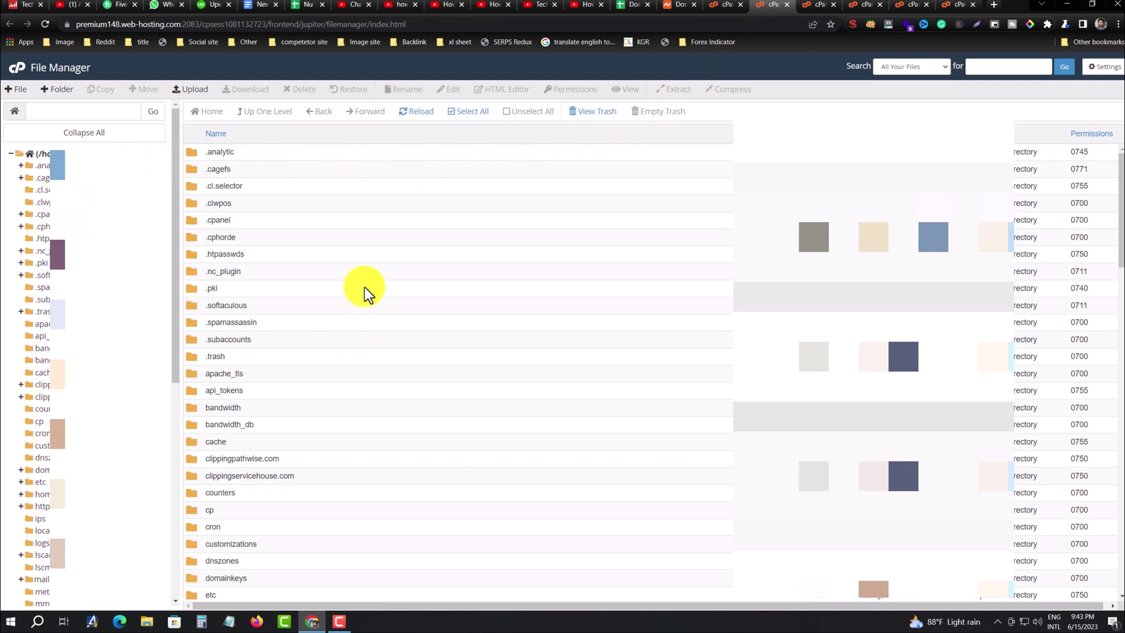
pyautogui.scroll(-1, 364, 287)
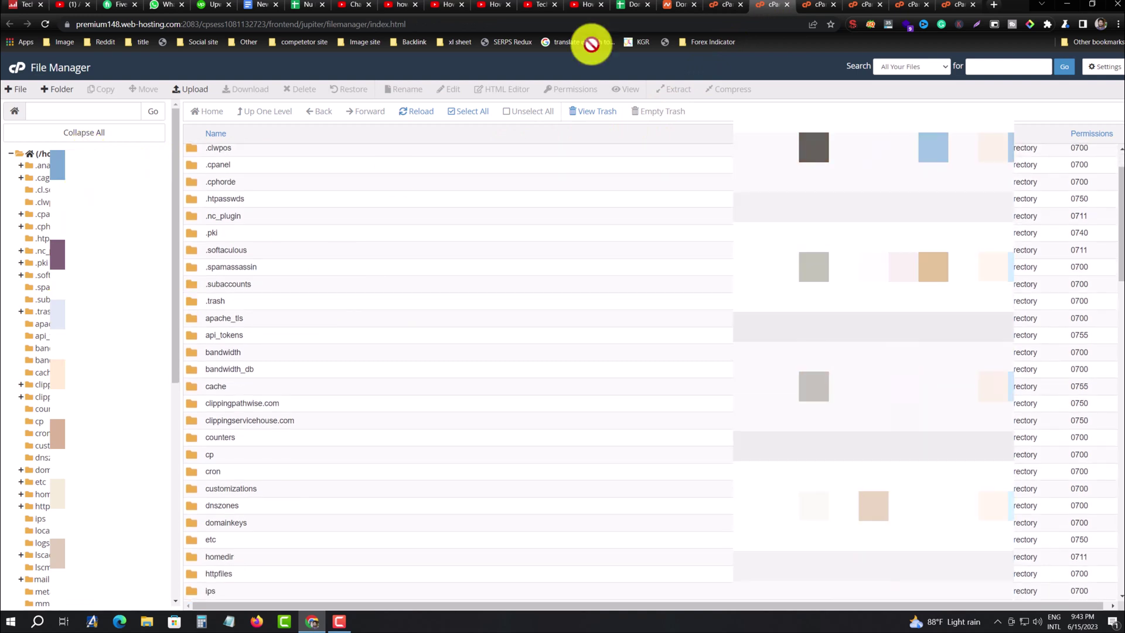
pyautogui.click(720, 5)
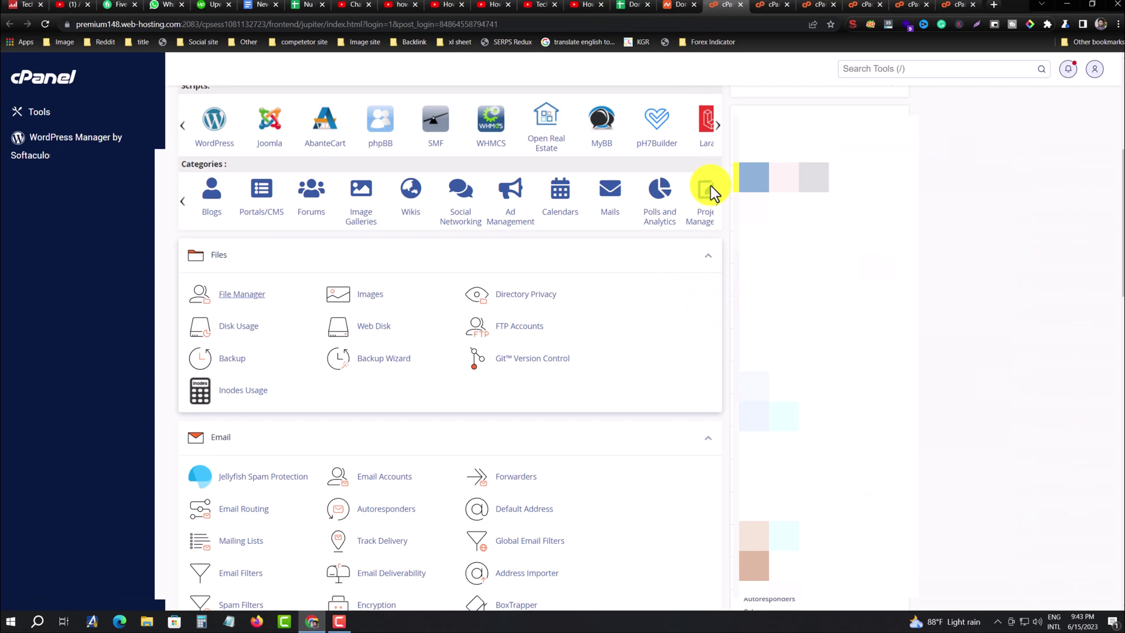
# Step: Locate and select the seoservicebangladesh.com folder in File Manager, then return to cPanel Tools
pyautogui.click(774, 5)
pyautogui.scroll(-5, 369, 358)
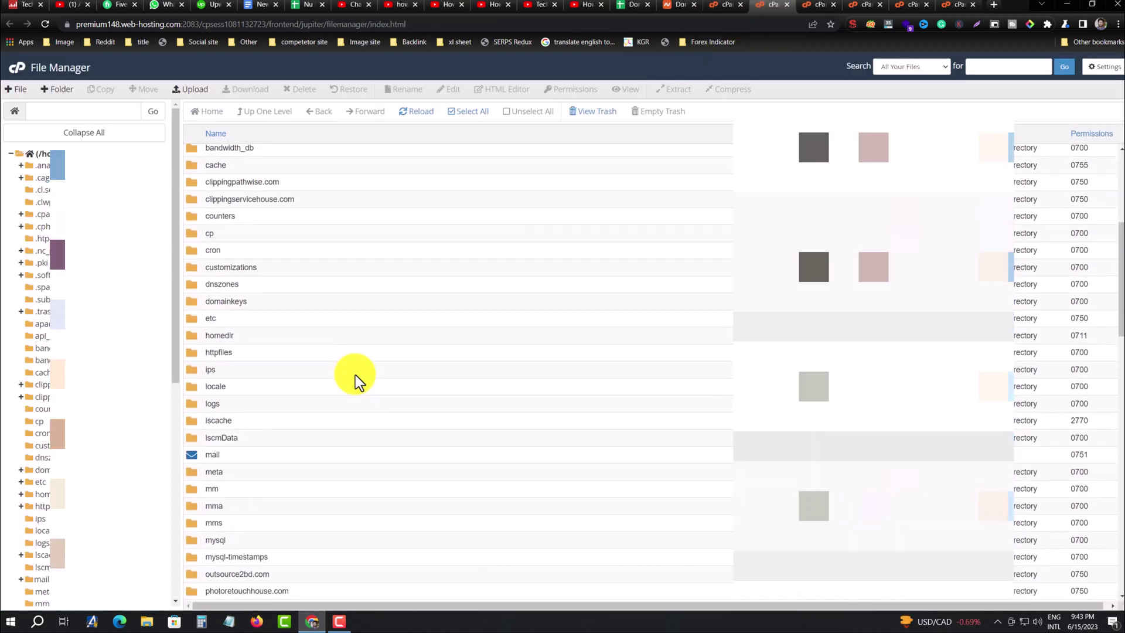
pyautogui.scroll(-4, 356, 375)
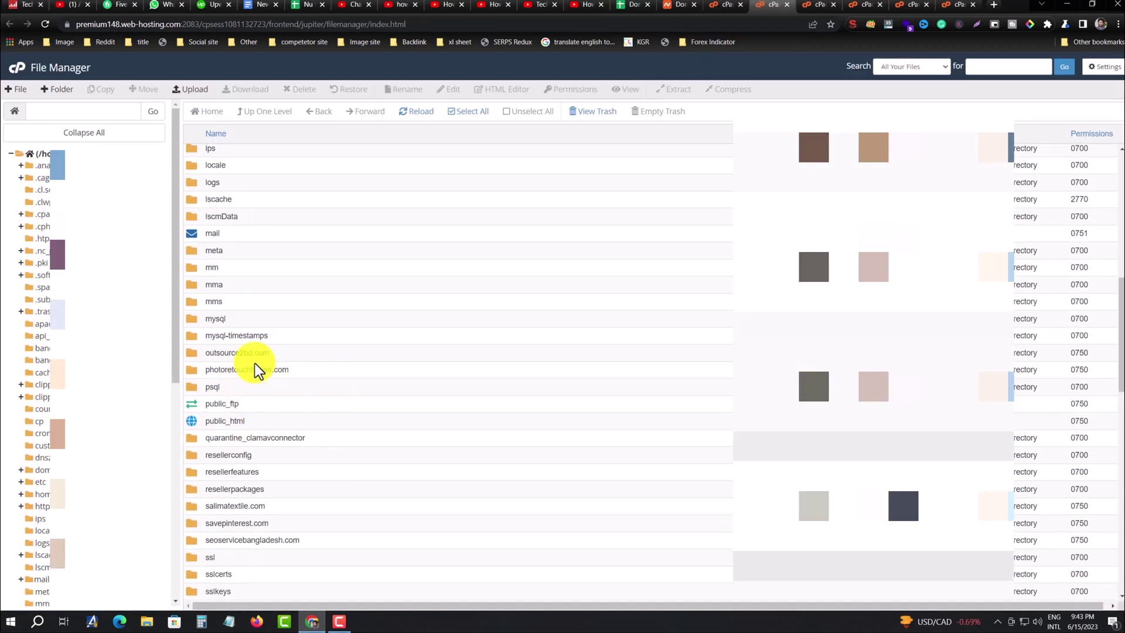
pyautogui.scroll(-3, 258, 360)
pyautogui.click(338, 374)
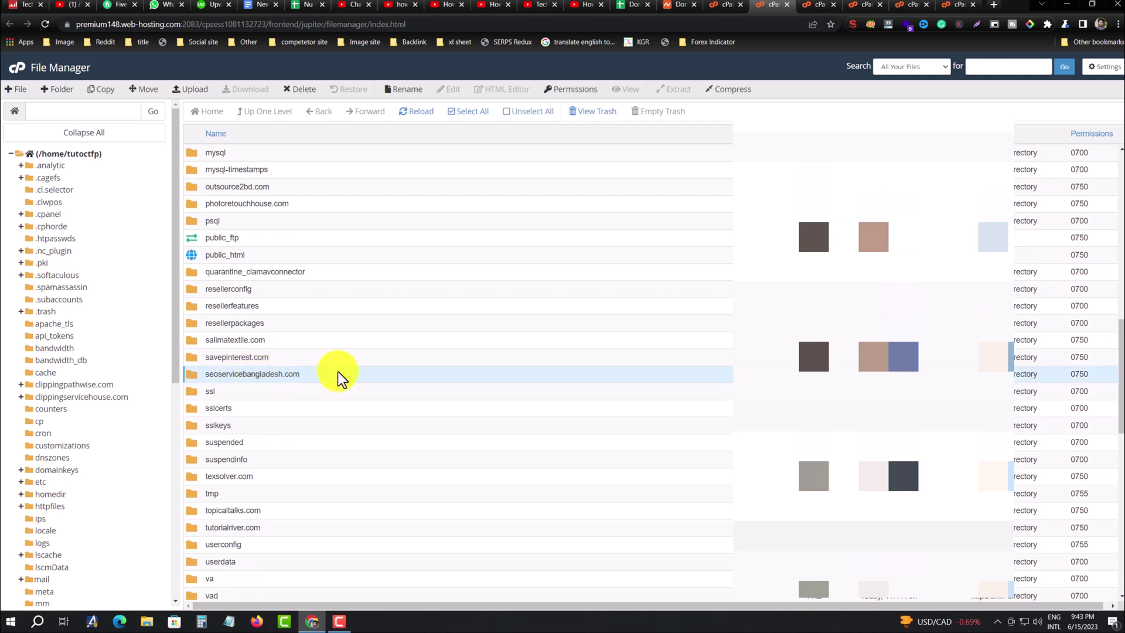
pyautogui.click(726, 5)
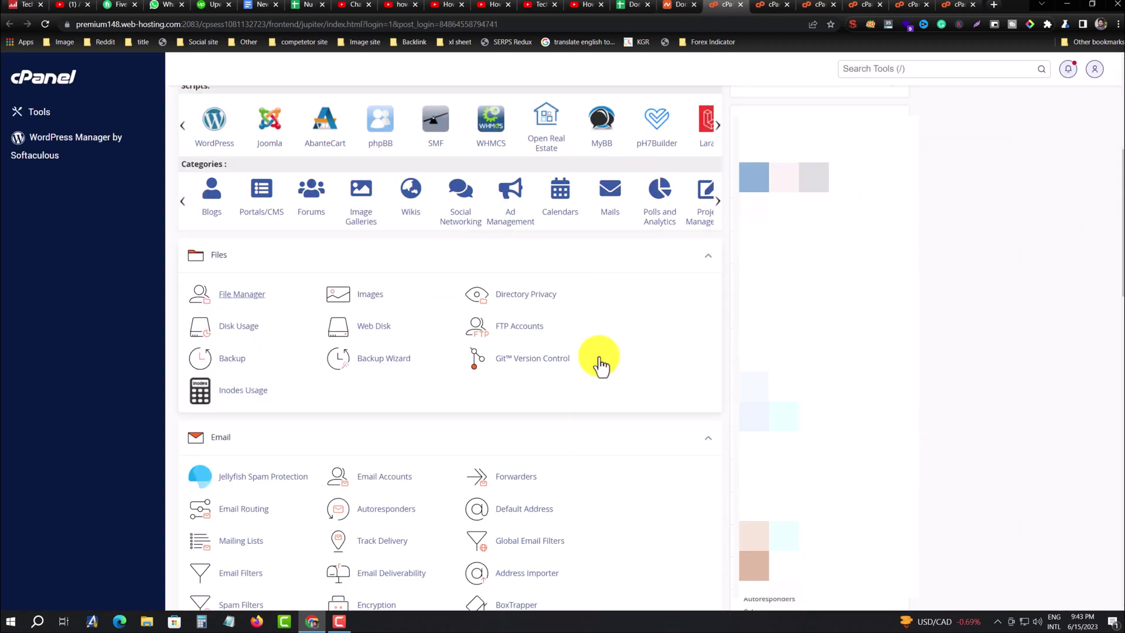
pyautogui.scroll(-7, 624, 401)
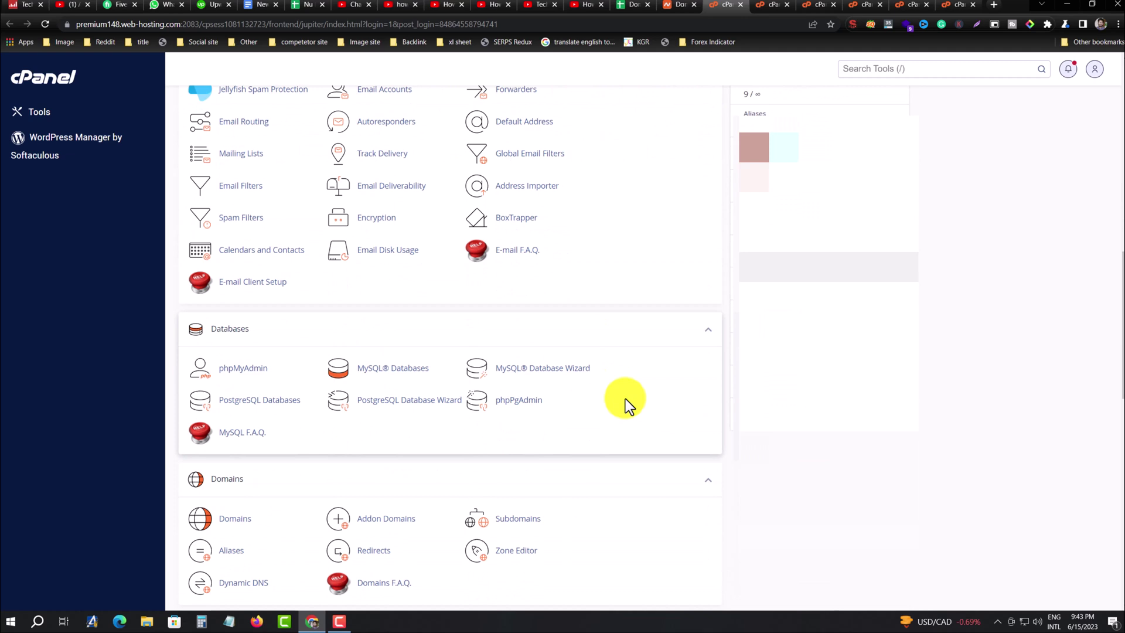
# Step: Open Addon Domains and find the seoservicebangladesh.com entry
pyautogui.click(389, 521)
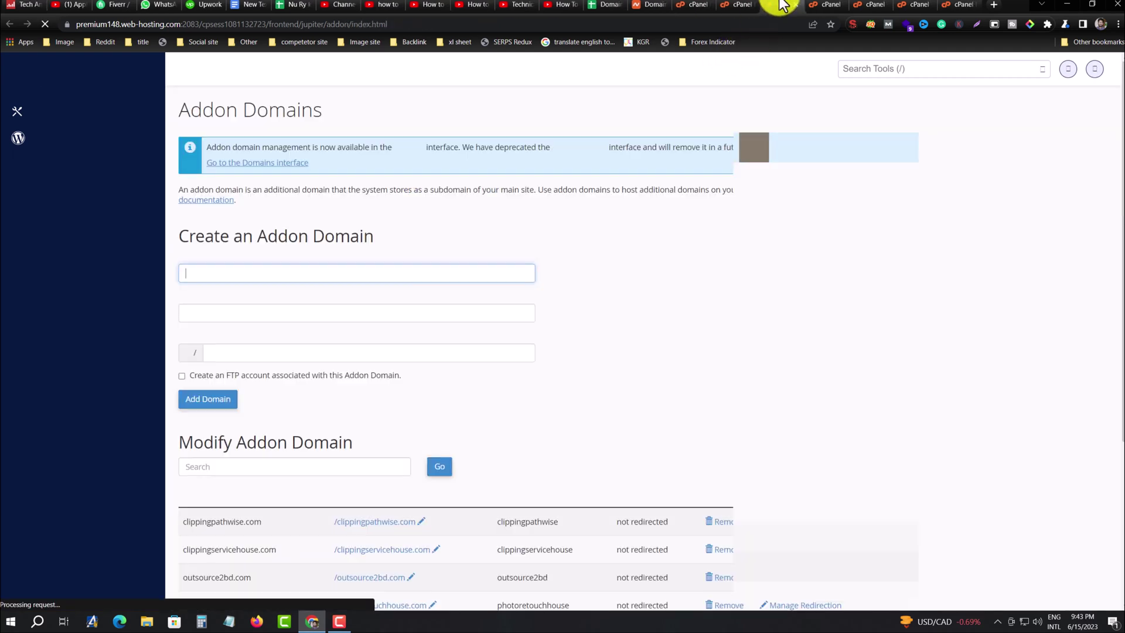
pyautogui.scroll(-2, 680, 268)
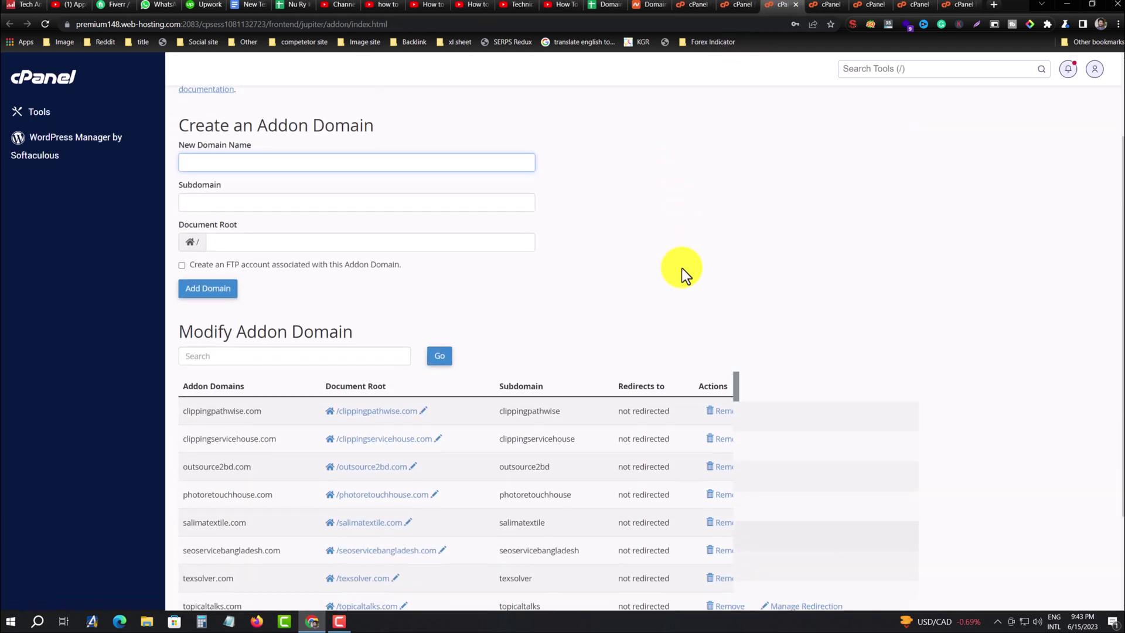
pyautogui.scroll(-2, 681, 268)
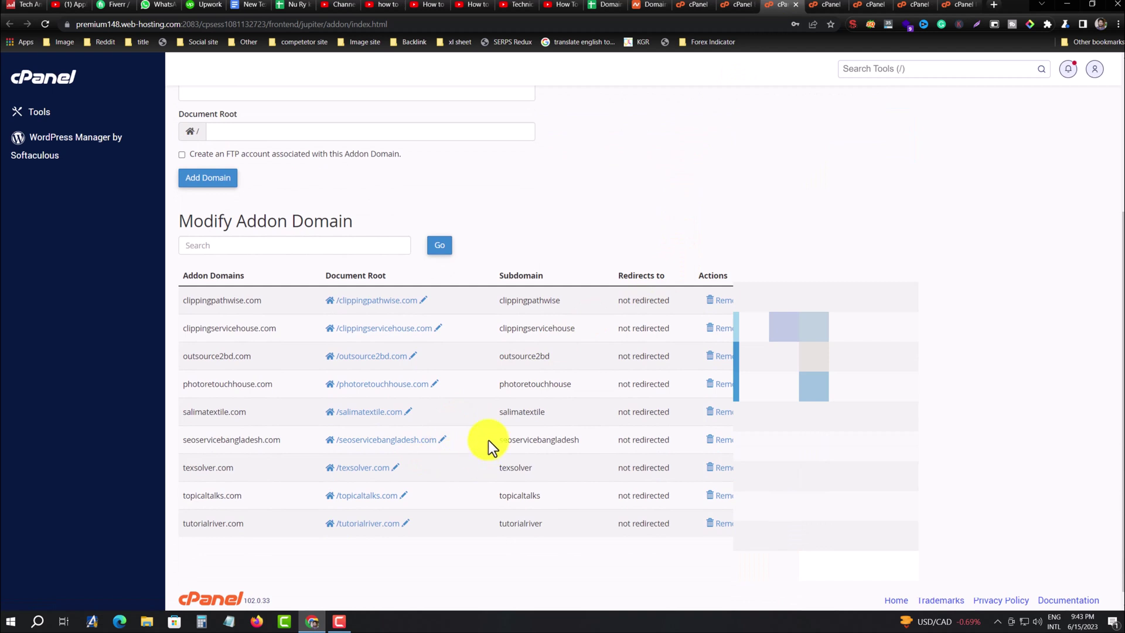
pyautogui.doubleClick(233, 443)
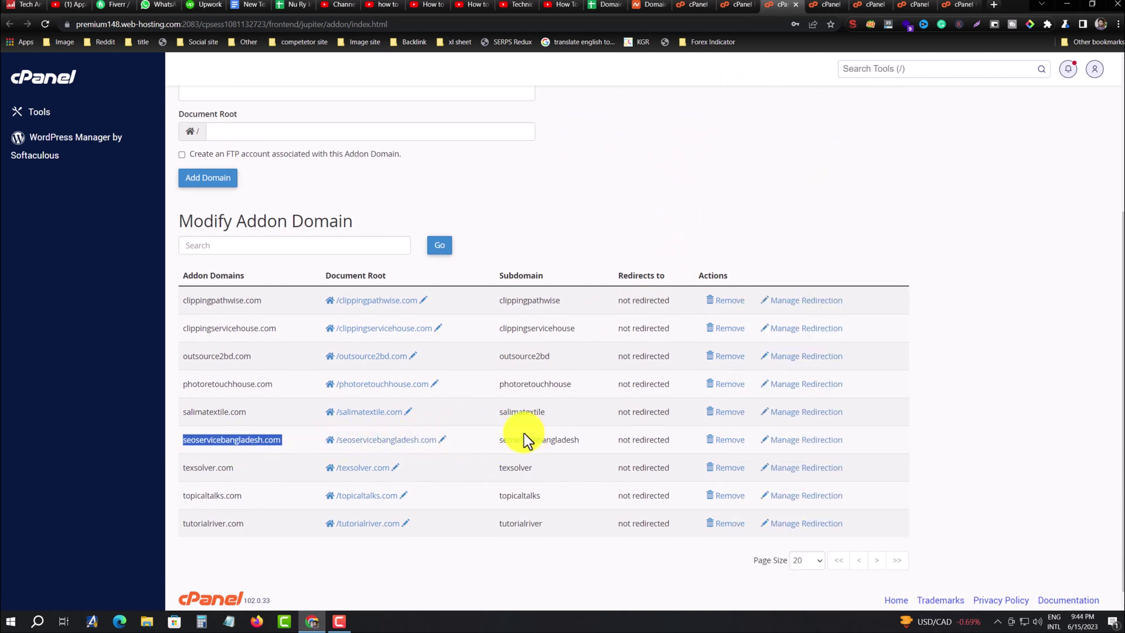
# Step: Remove the seoservicebangladesh.com addon domain permanently and go back to the Addon Domains list
pyautogui.click(729, 444)
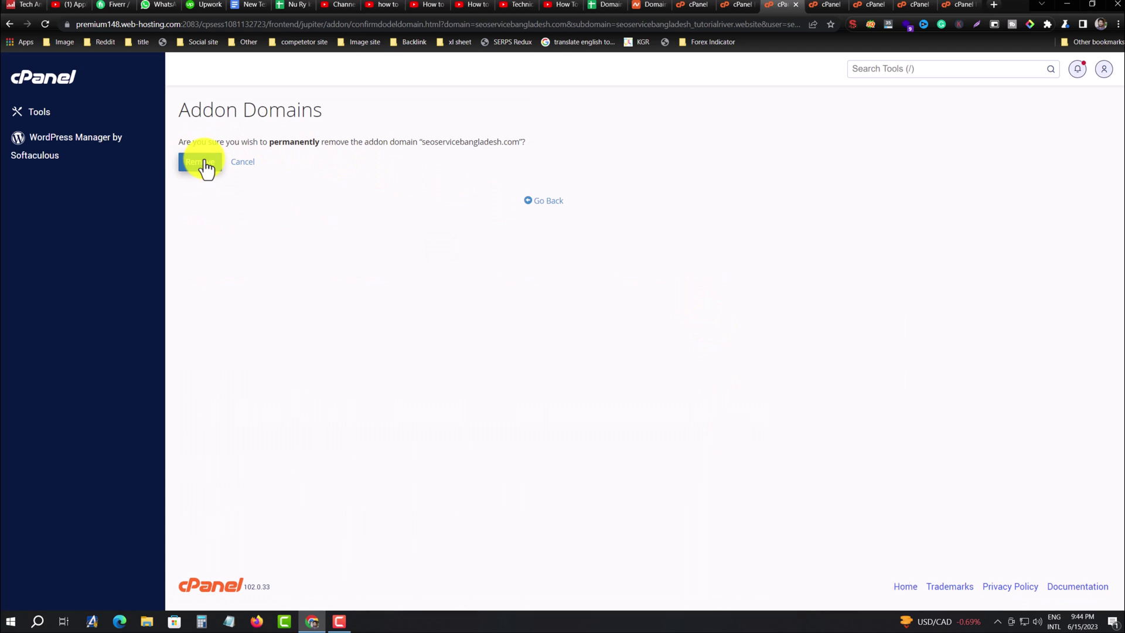
pyautogui.click(202, 164)
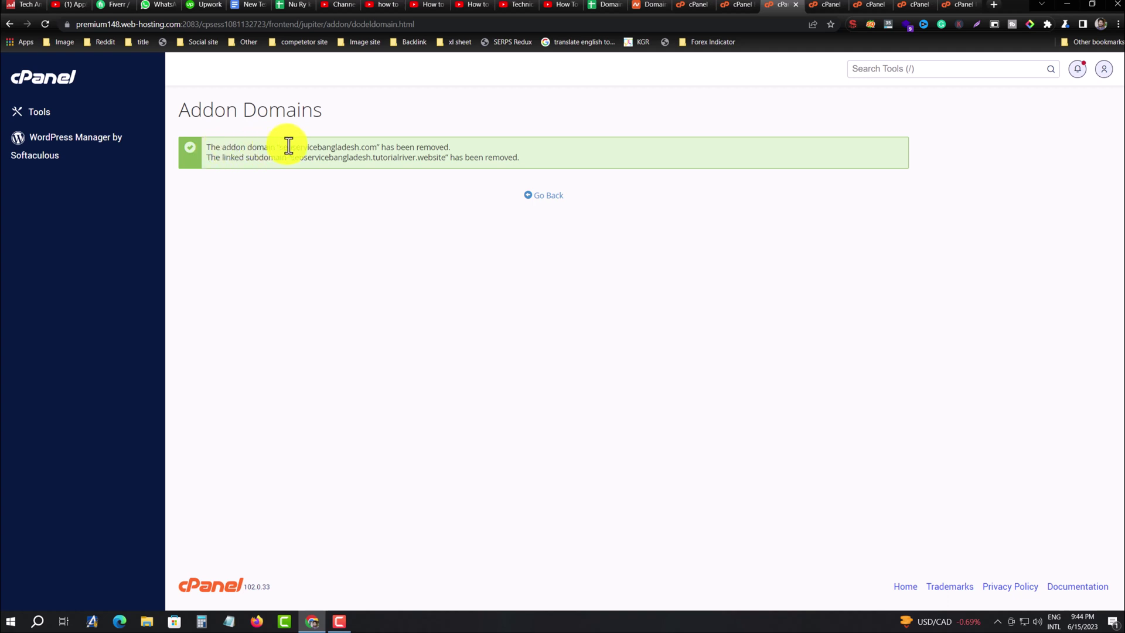
pyautogui.tripleClick(421, 147)
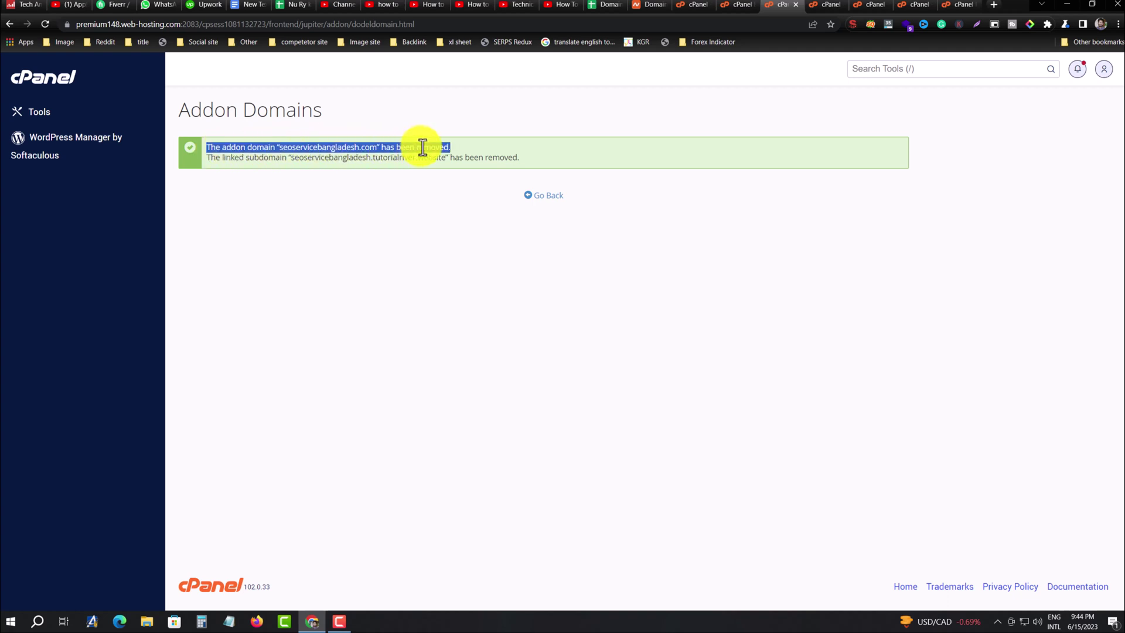
pyautogui.click(542, 198)
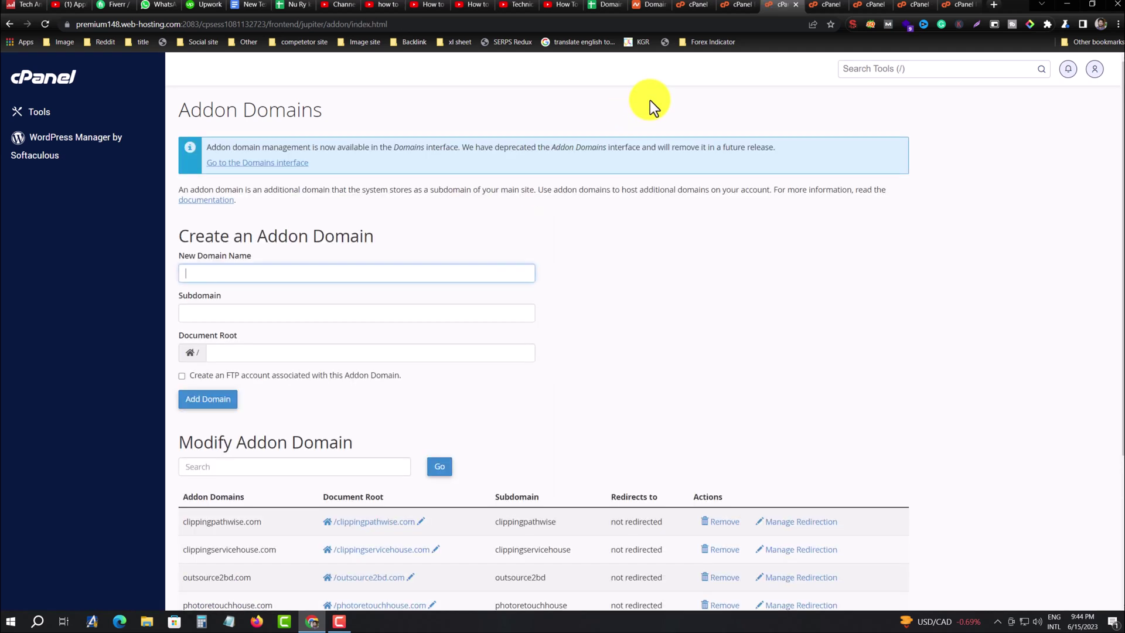
# Step: Open MySQL Databases in a new tab and scroll to the database list
pyautogui.click(694, 5)
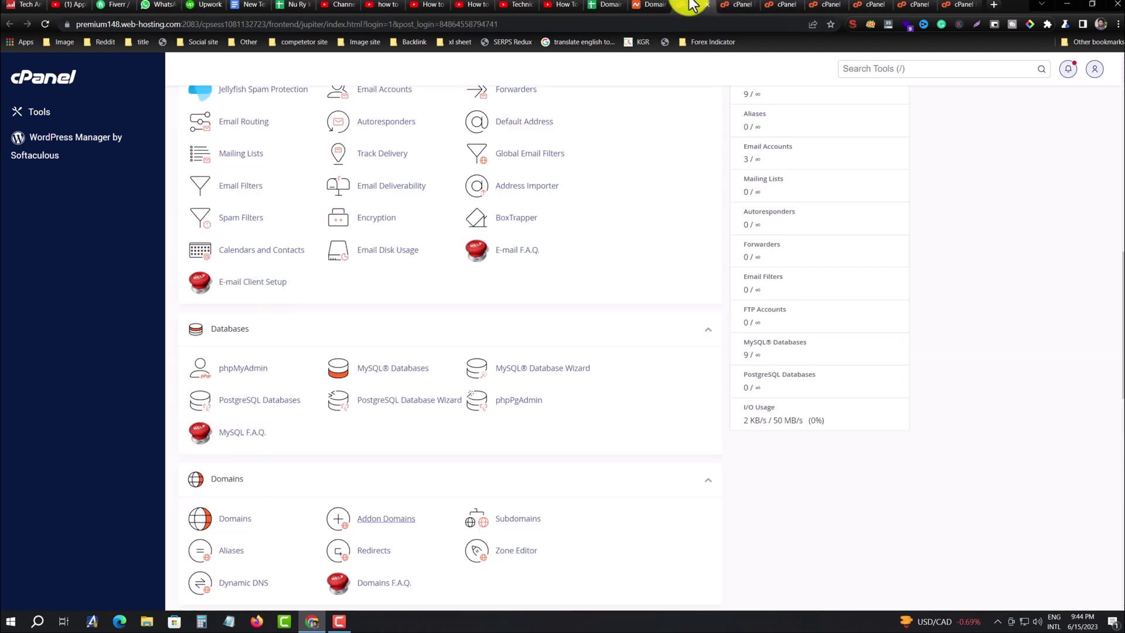
pyautogui.middleClick(400, 368)
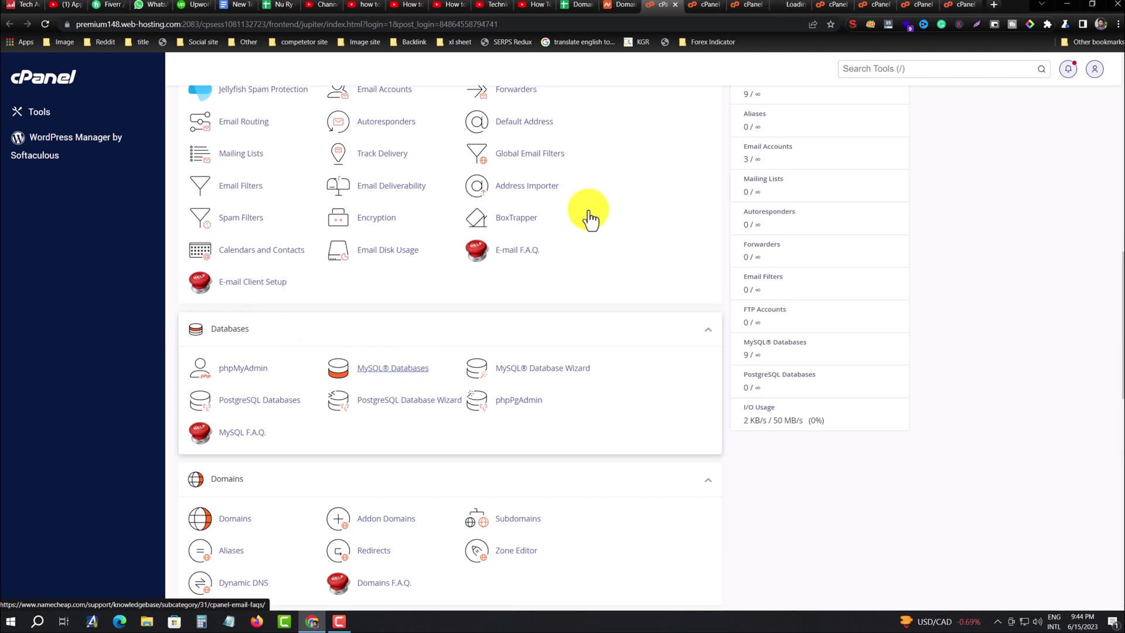
pyautogui.click(793, 6)
pyautogui.scroll(-2, 746, 318)
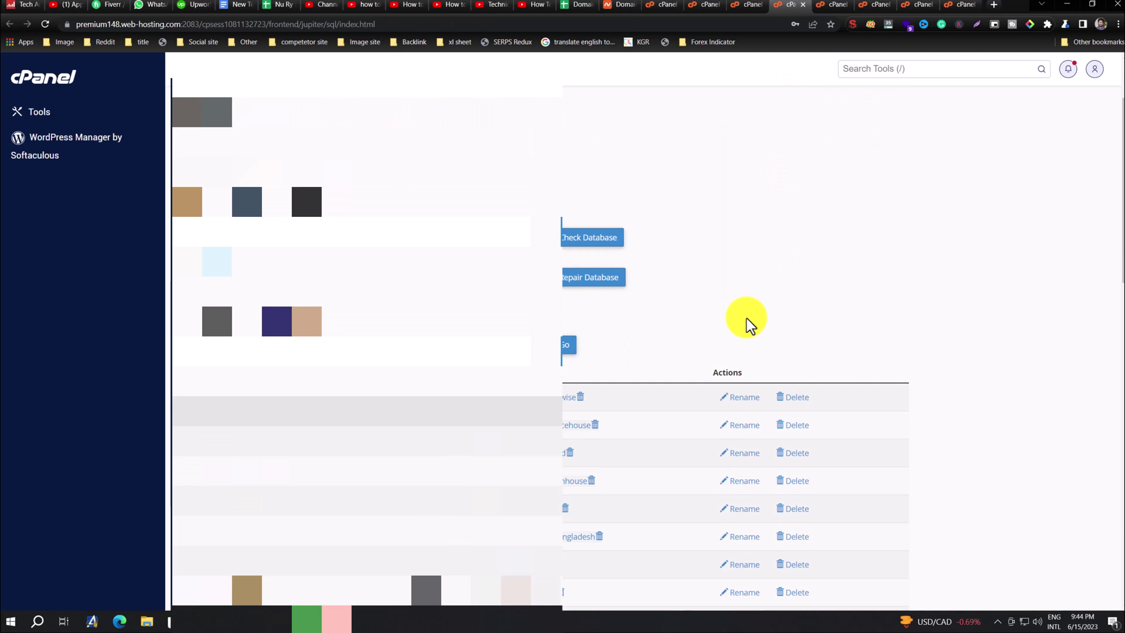
pyautogui.scroll(-1, 744, 318)
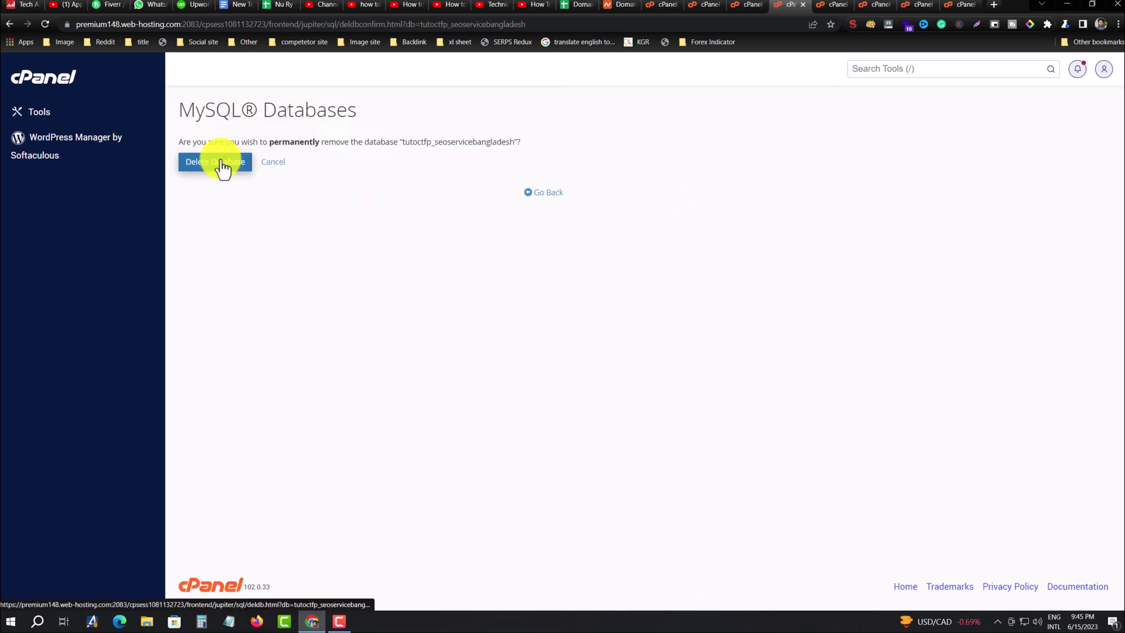
# Step: Permanently delete the tutoctfp_seoservicebangladesh database and return to the MySQL Databases list
pyautogui.click(219, 163)
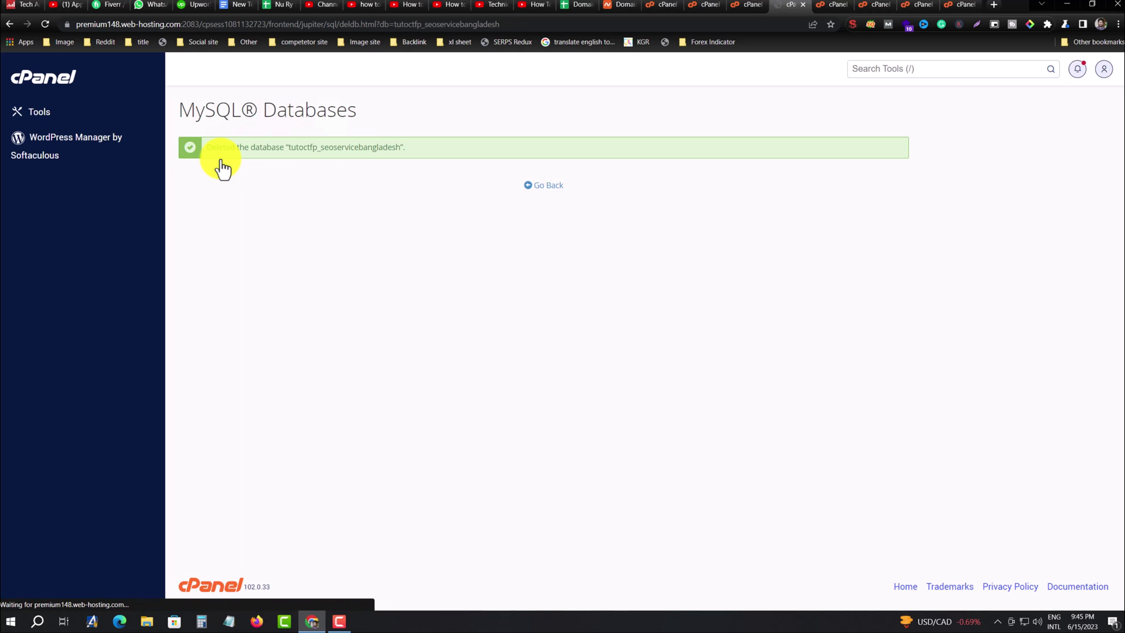
pyautogui.tripleClick(315, 146)
pyautogui.click(441, 189)
pyautogui.click(545, 185)
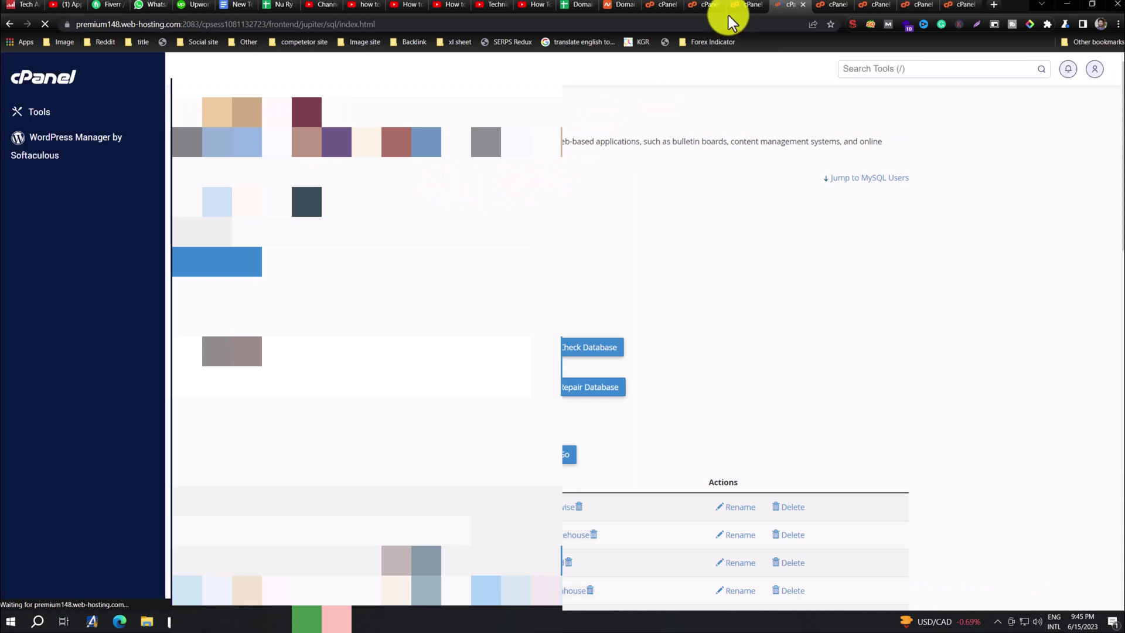
pyautogui.click(698, 5)
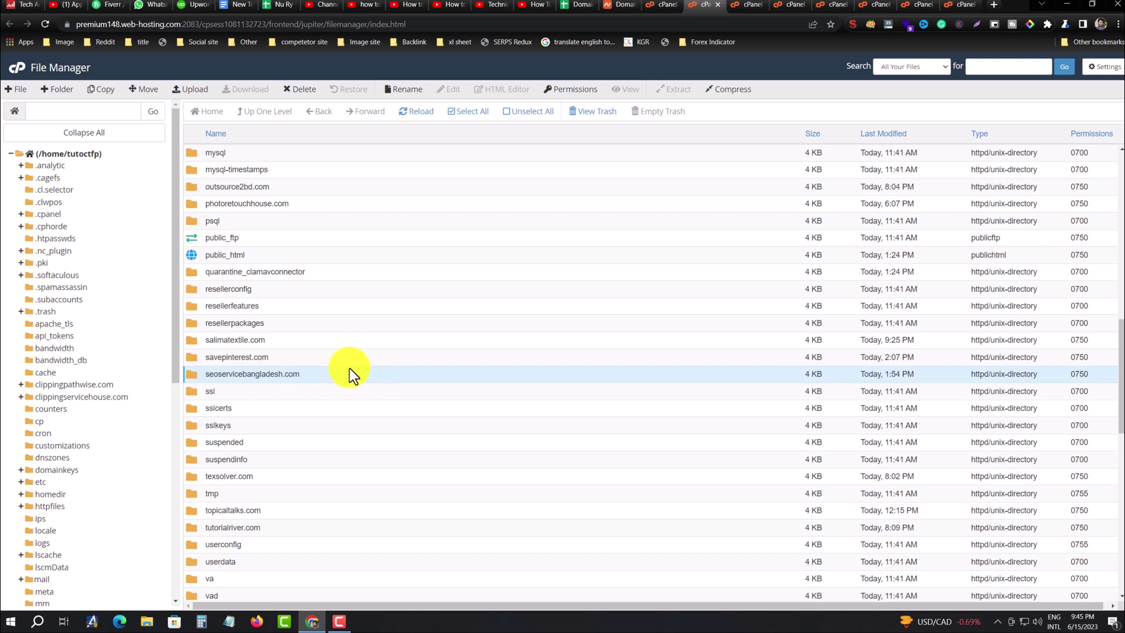
# Step: Delete the seoservicebangladesh.com folder permanently, skipping the trash
pyautogui.click(306, 98)
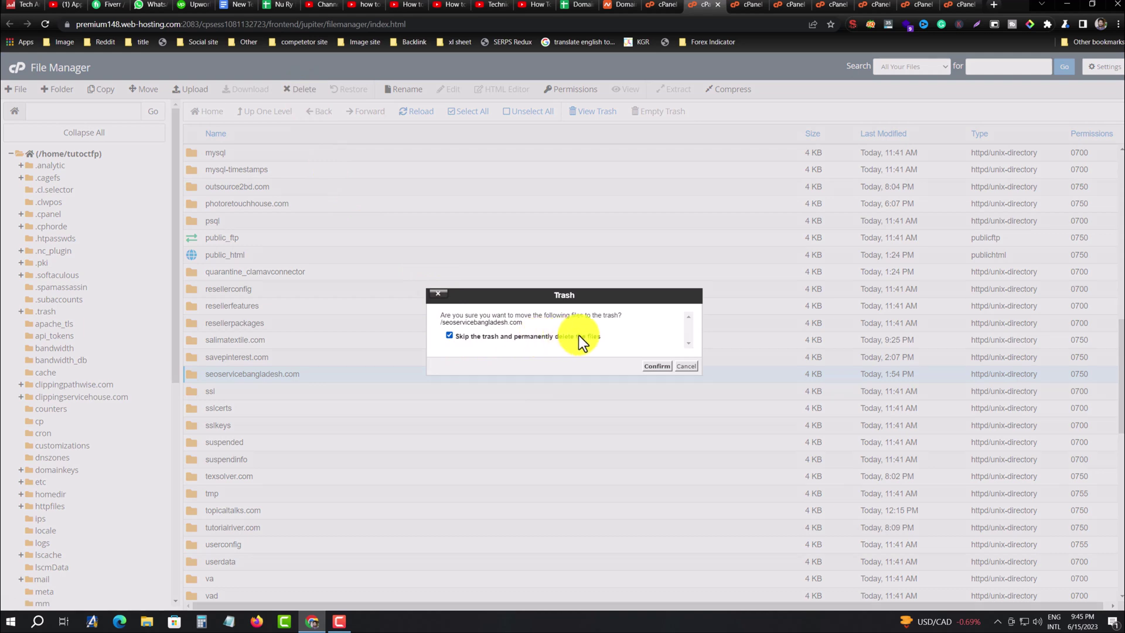
pyautogui.click(657, 368)
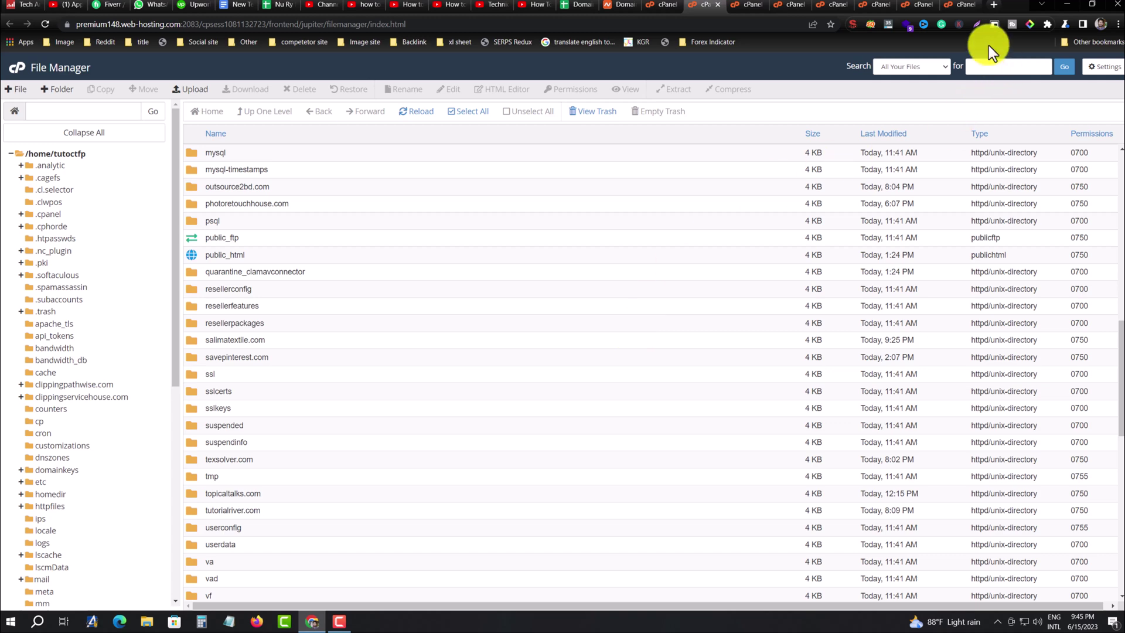
# Step: Visit seoservicebangladesh.com in a new tab and verify it shows cPanel's SORRY! page
pyautogui.click(994, 5)
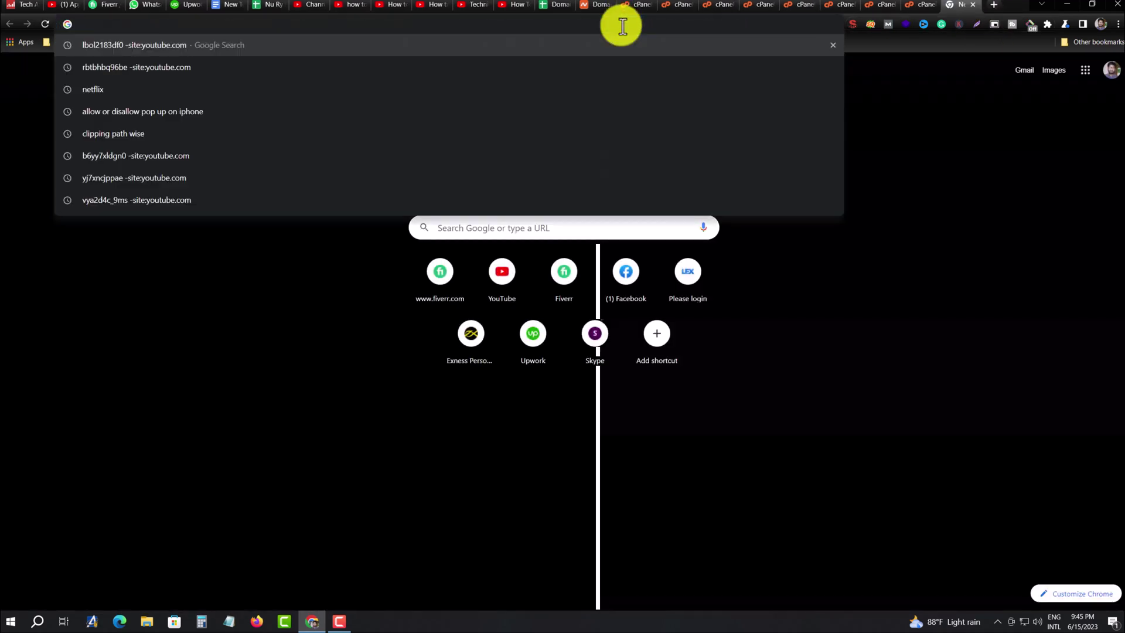
pyautogui.write('seo')
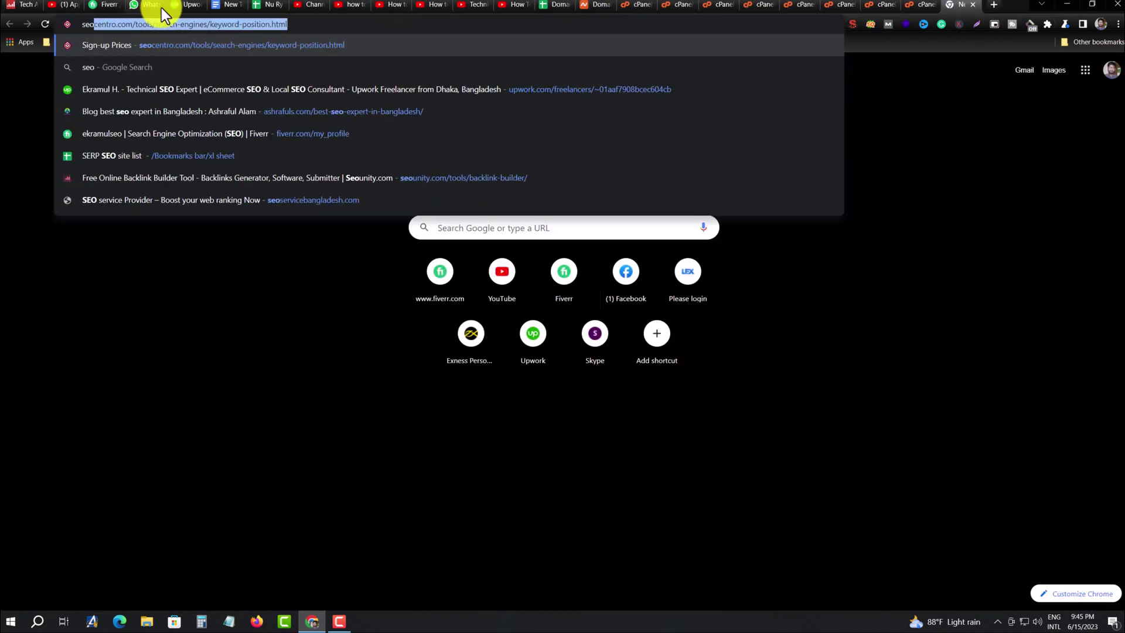
pyautogui.click(156, 33)
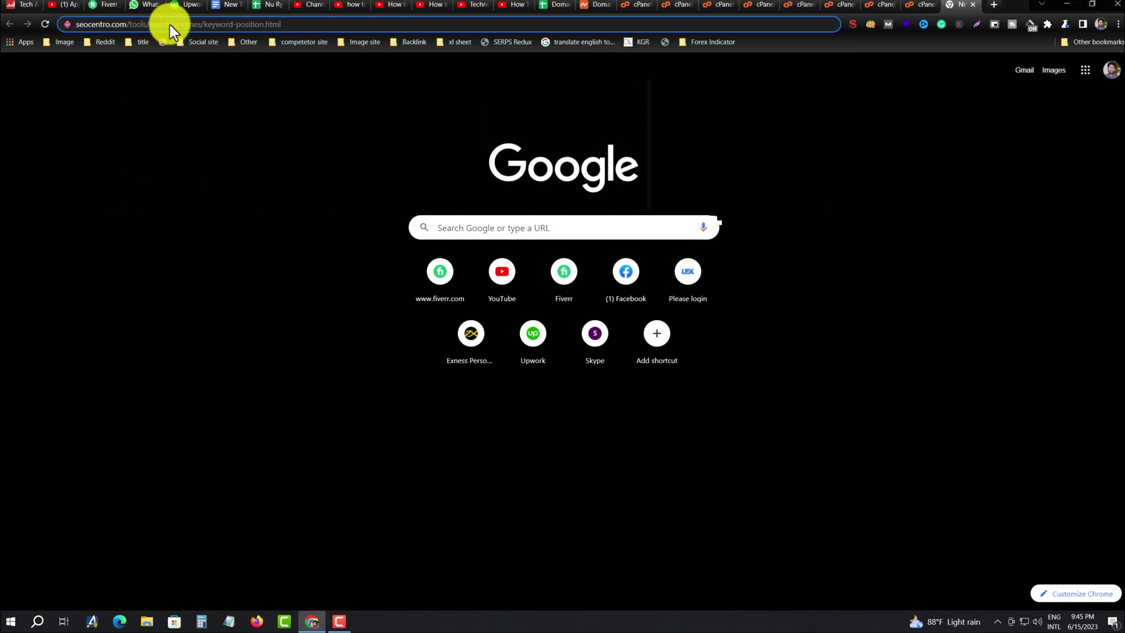
pyautogui.click(170, 24)
pyautogui.write('seo')
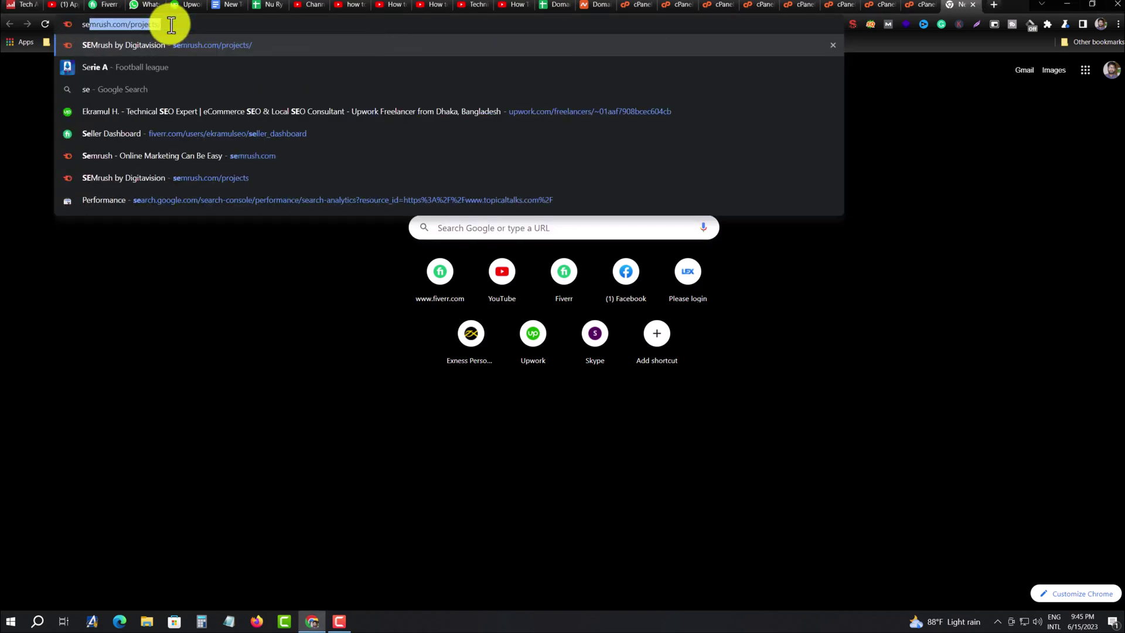
pyautogui.write('servicebangl')
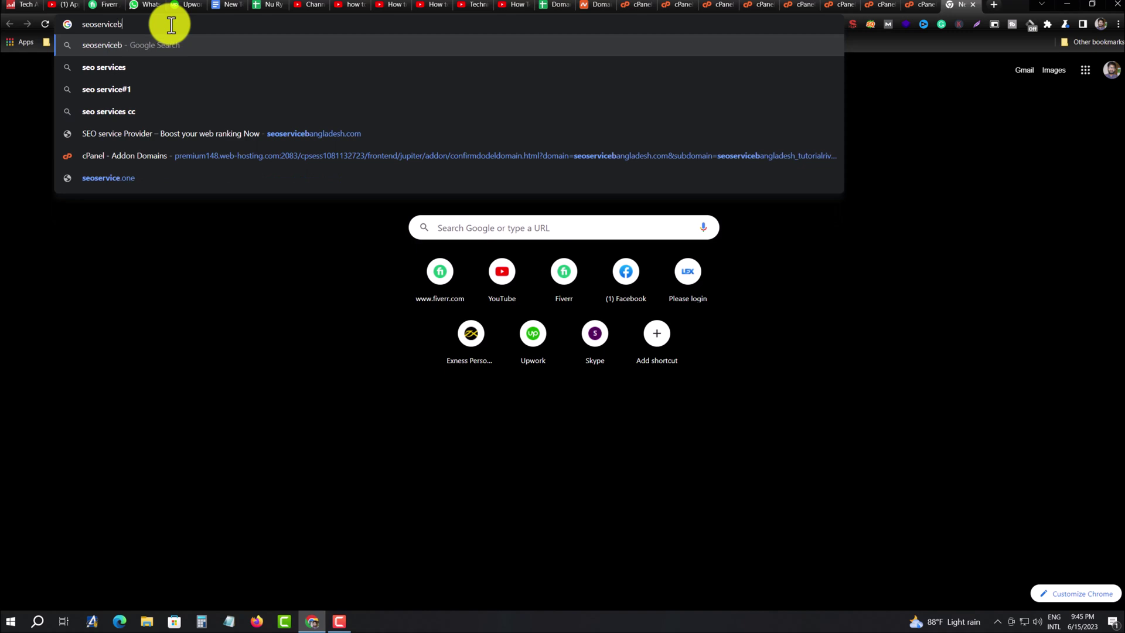
pyautogui.write('adesh.com/cgi-sys/defaultwebpage.cgi')
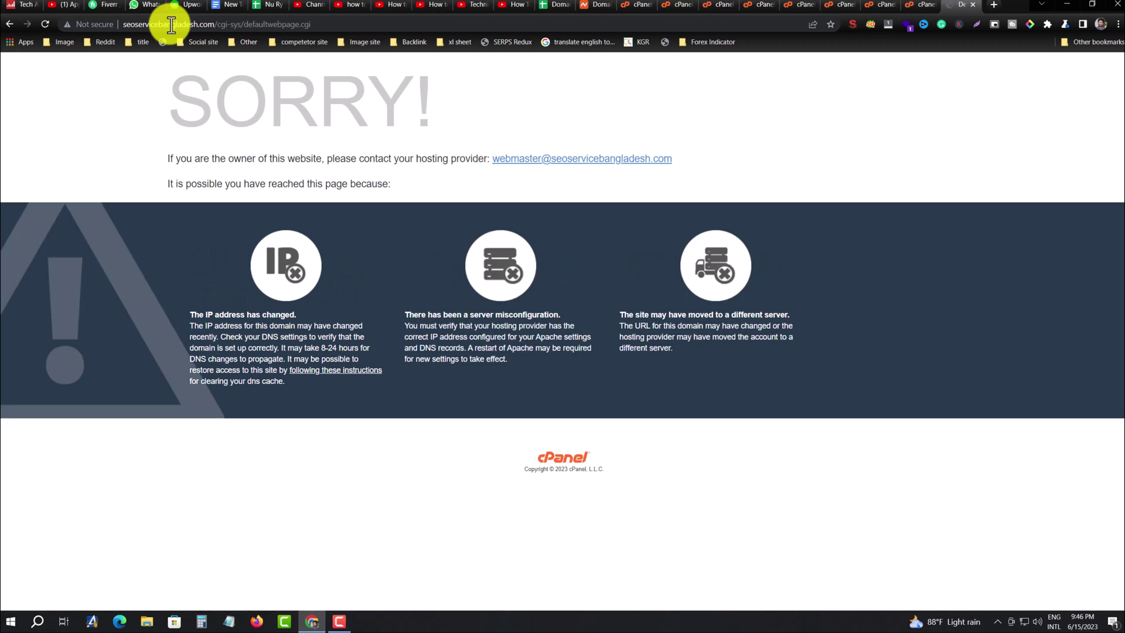
pyautogui.tripleClick(350, 105)
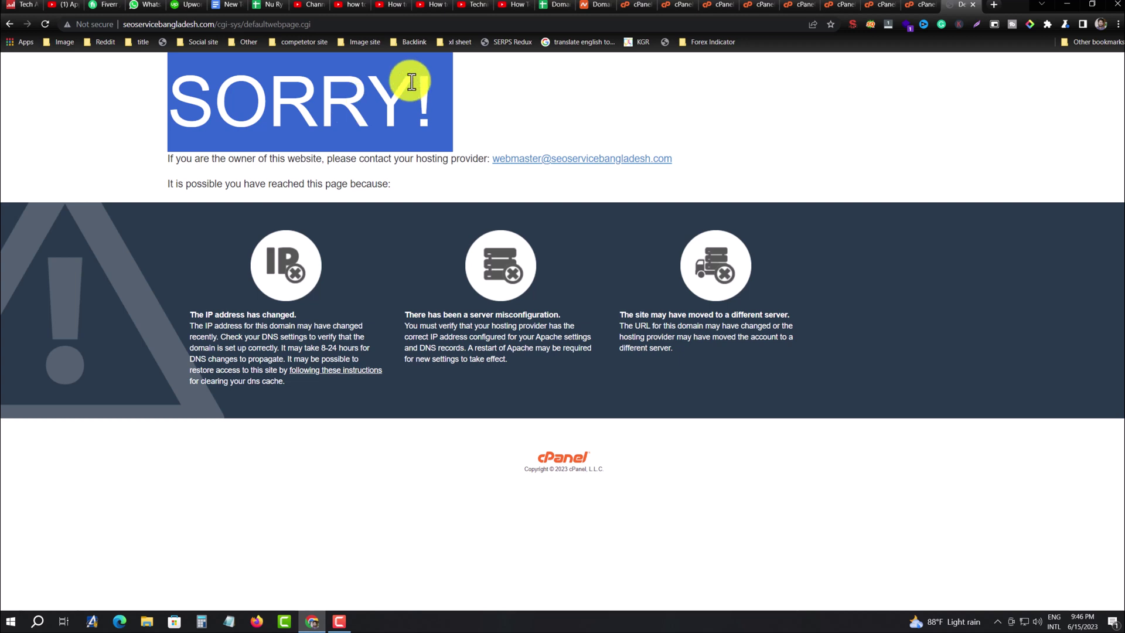
pyautogui.click(386, 94)
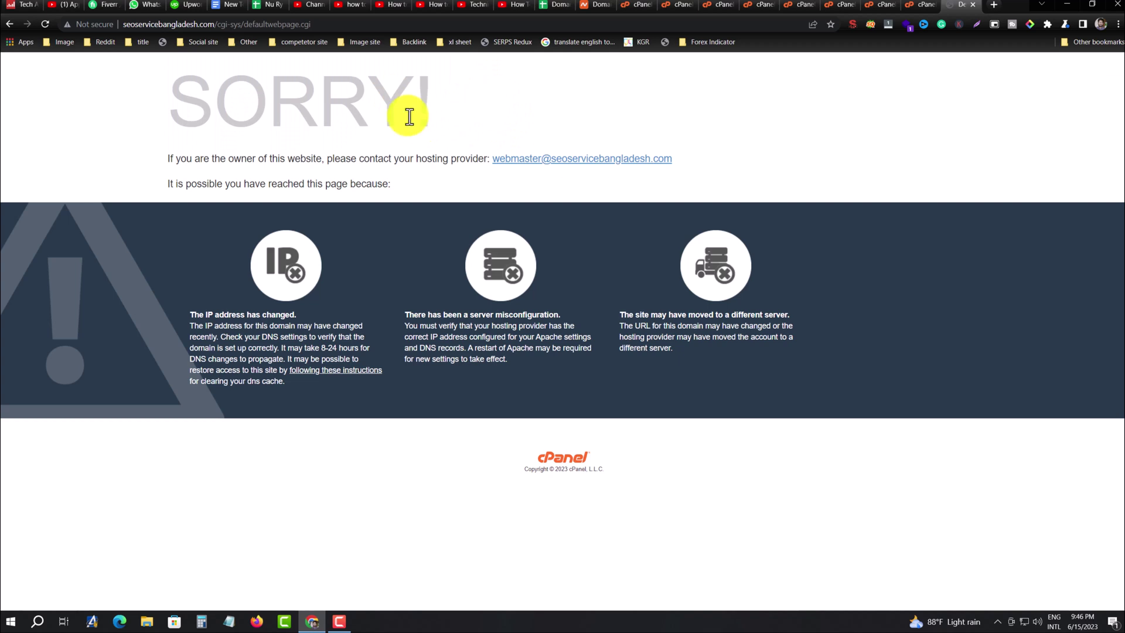